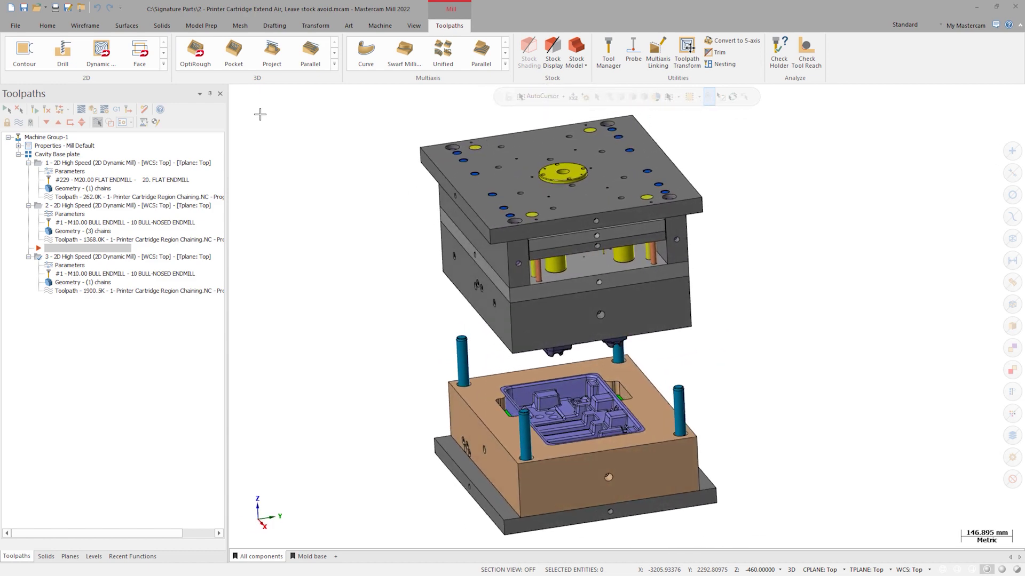
# Step: Show the Mold base view from the top and display the toolpath of the first 2D Dynamic Mill operation
pyautogui.click(311, 556)
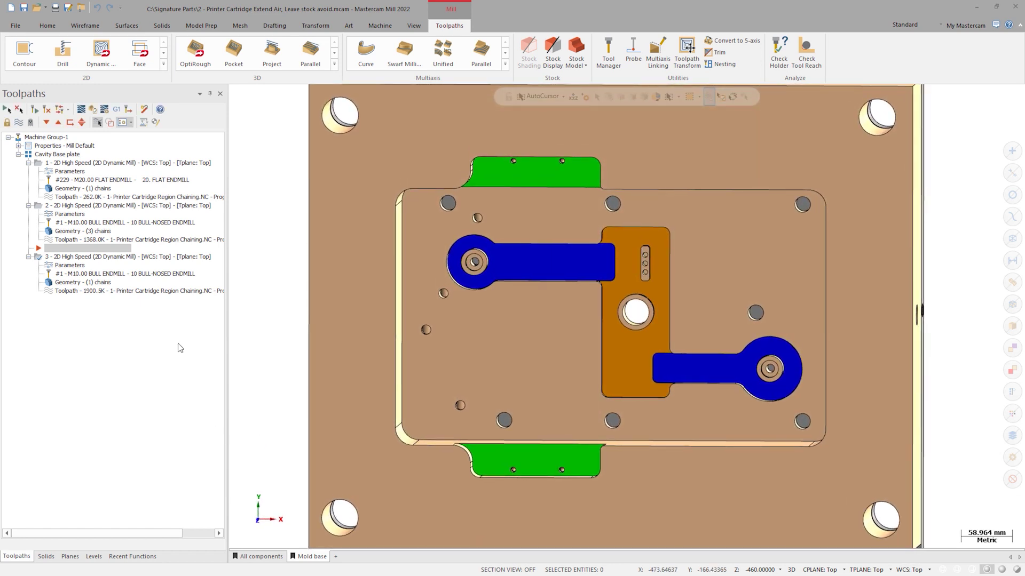
pyautogui.click(104, 162)
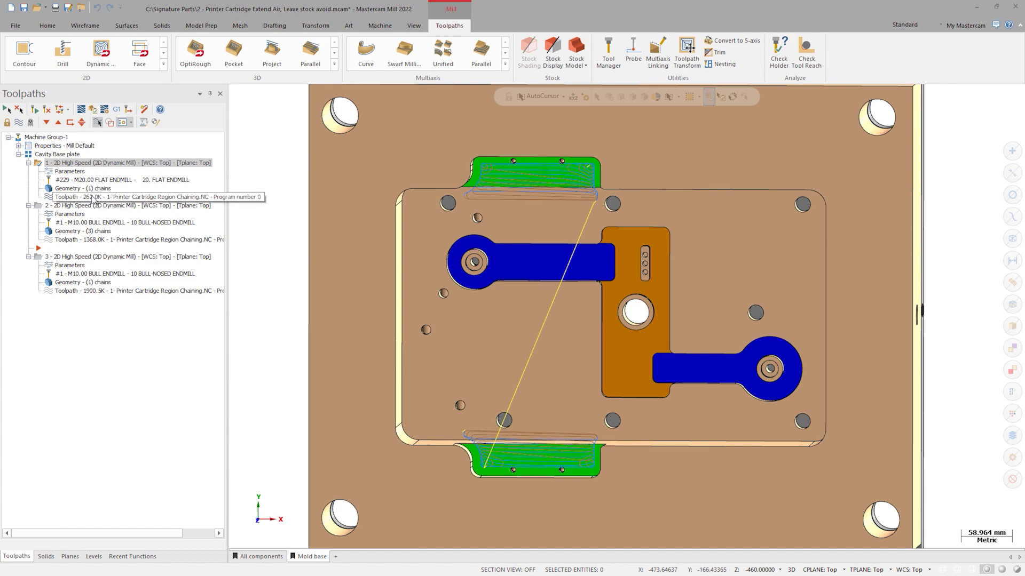
pyautogui.rightClick(274, 178)
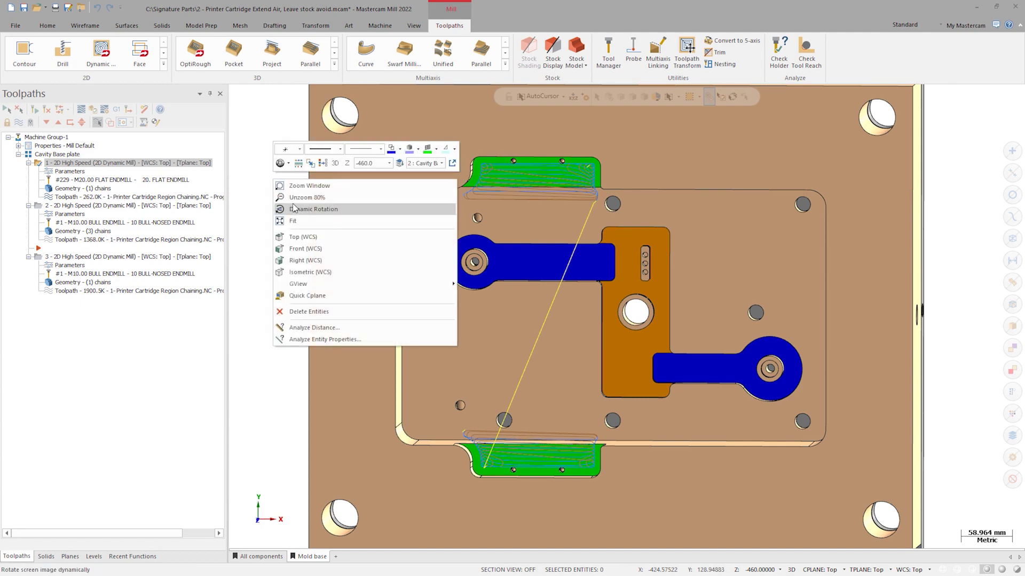
pyautogui.click(303, 236)
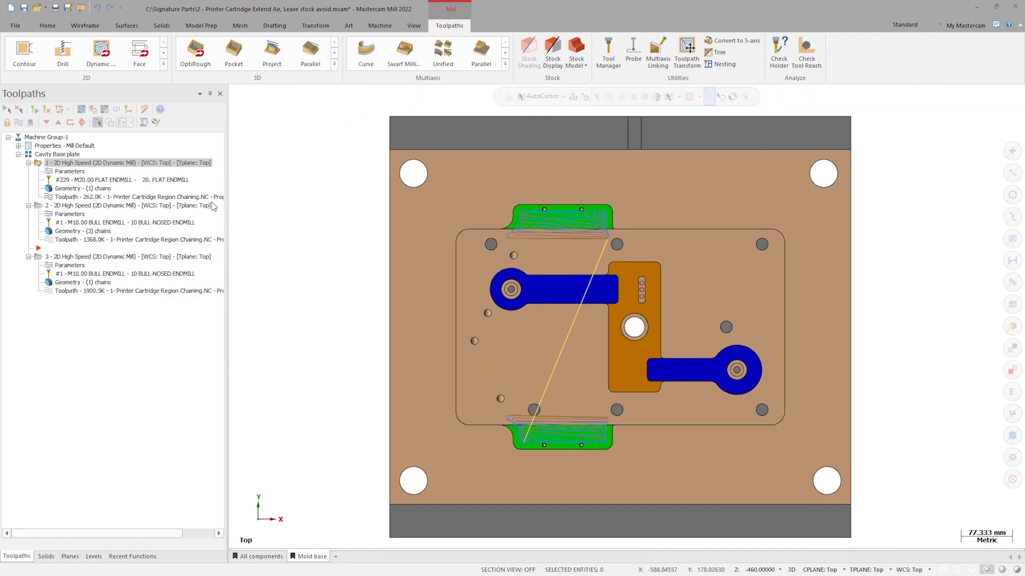
# Step: Backplot the first operation to the end with the cut area shaded and inspect the upper green pocket's curved corner for uncut material
pyautogui.click(80, 110)
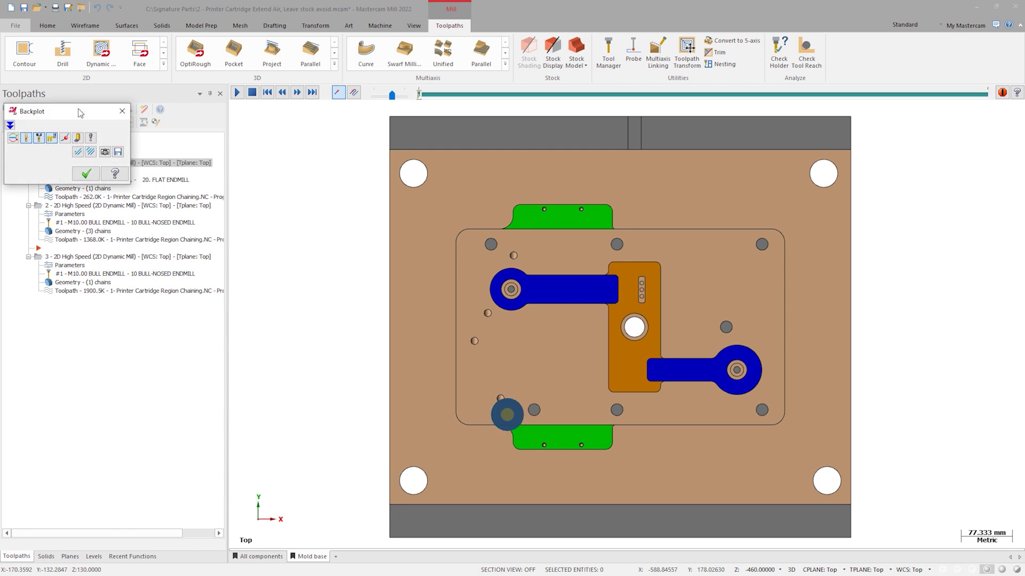
pyautogui.click(78, 138)
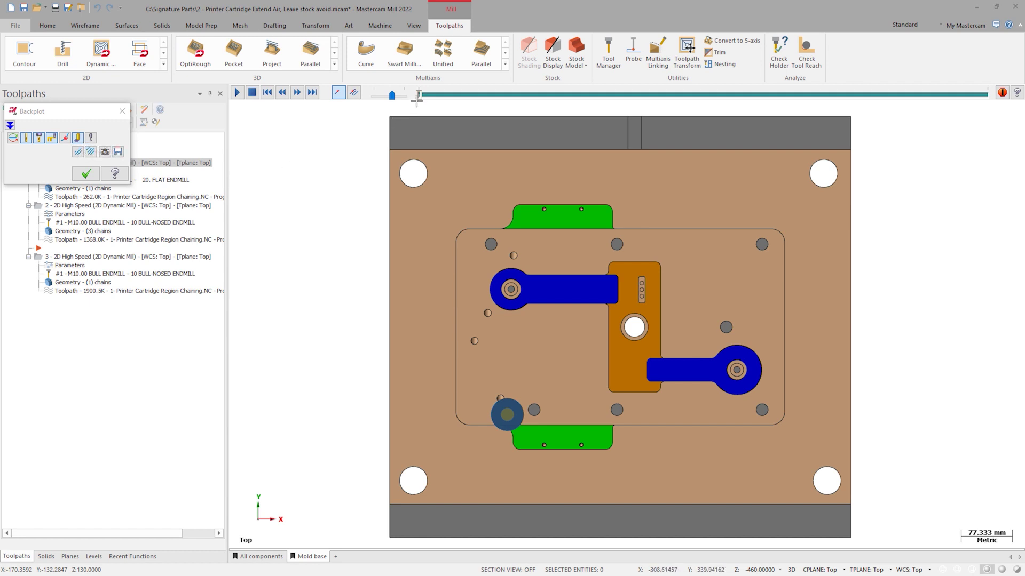
pyautogui.moveTo(420, 95); pyautogui.dragTo(781, 95)
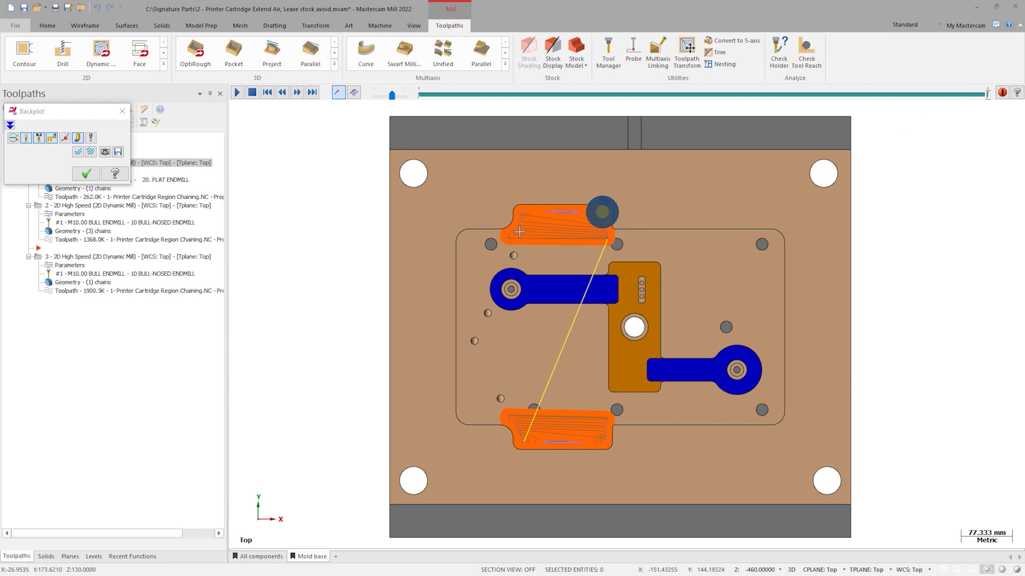
pyautogui.scroll(1, 497, 209)
pyautogui.scroll(4, 497, 209)
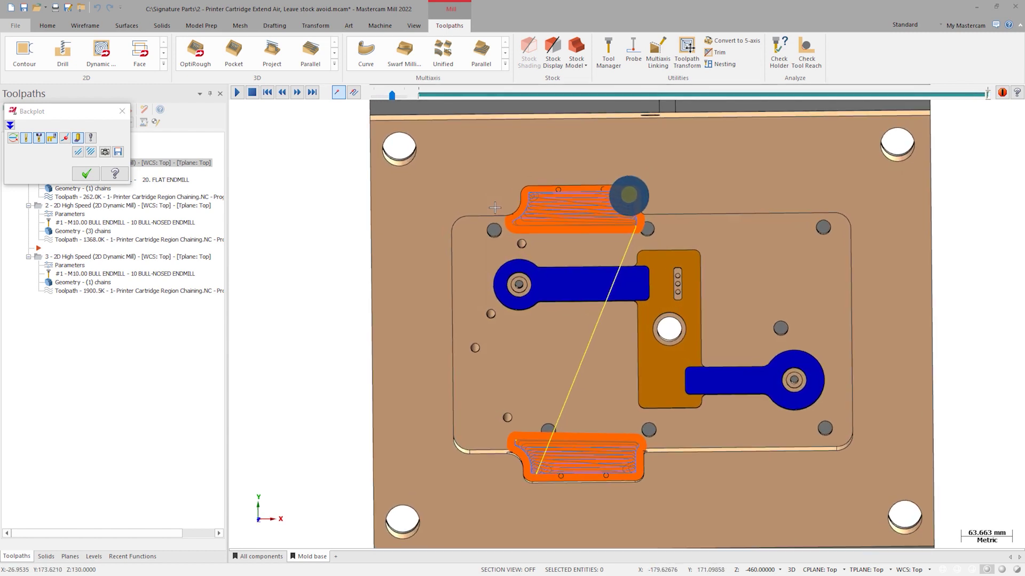
pyautogui.scroll(6, 508, 192)
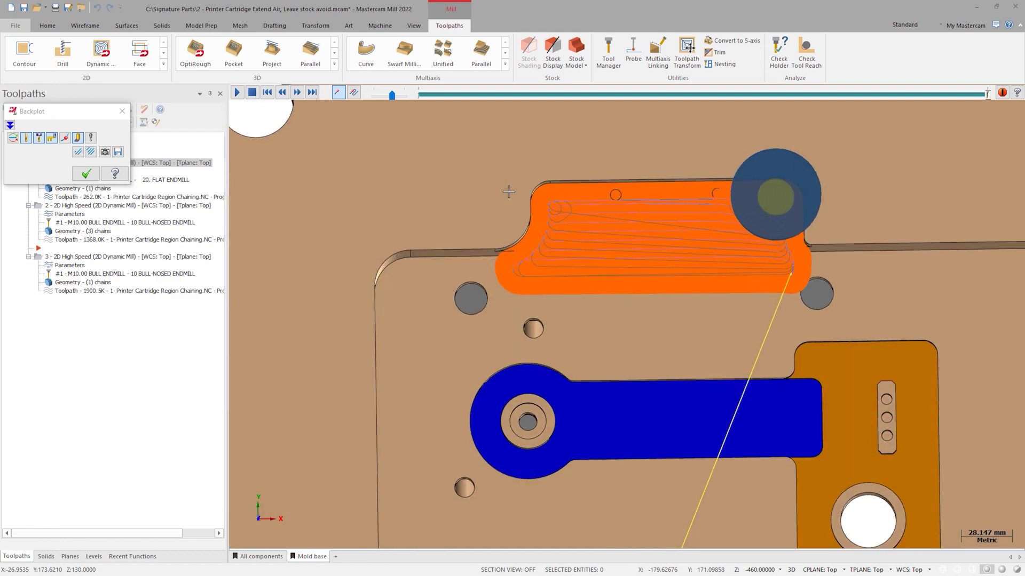
pyautogui.scroll(6, 508, 191)
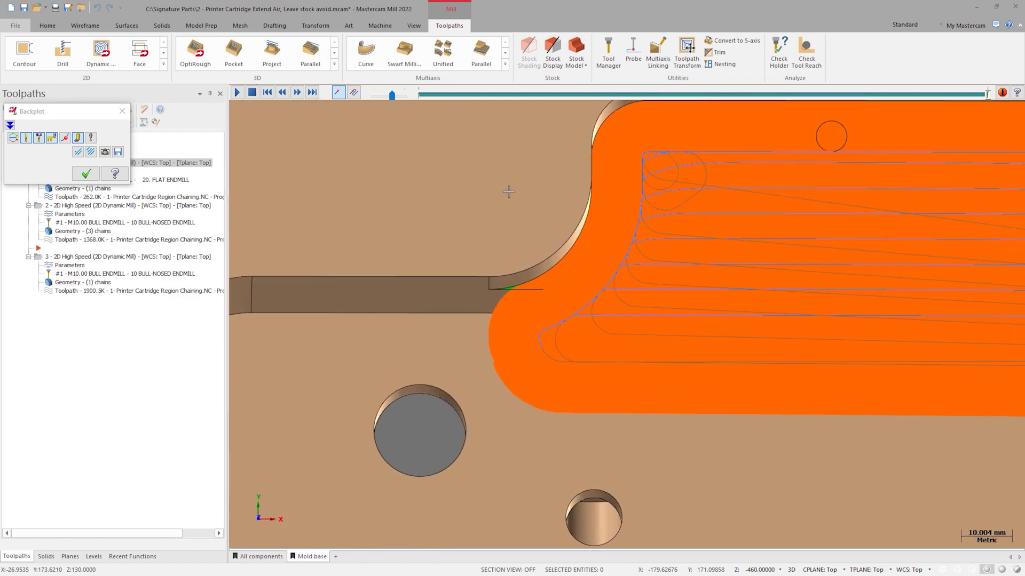
pyautogui.scroll(1, 509, 192)
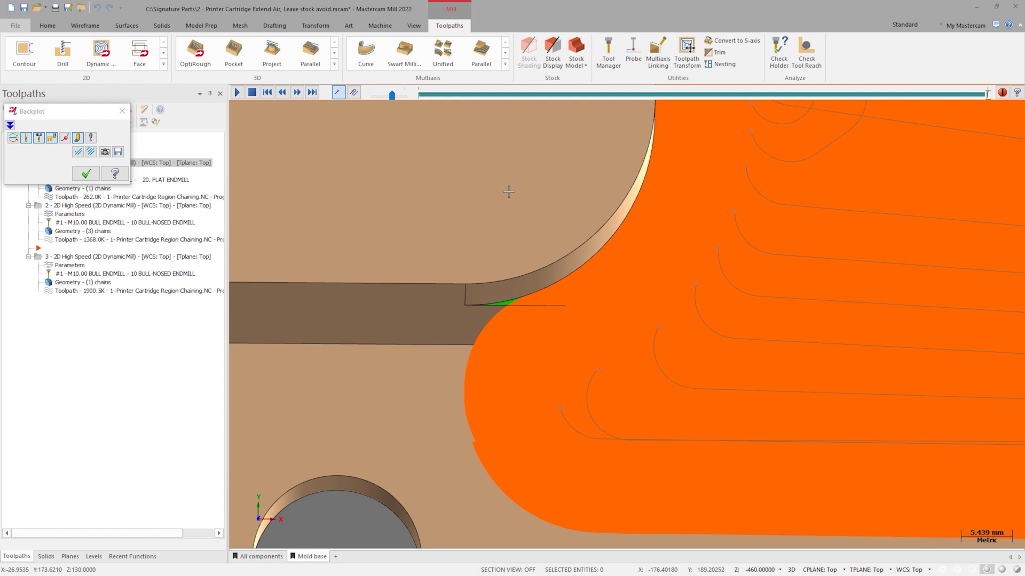
pyautogui.moveTo(508, 192); pyautogui.dragTo(500, 196, button='middle')
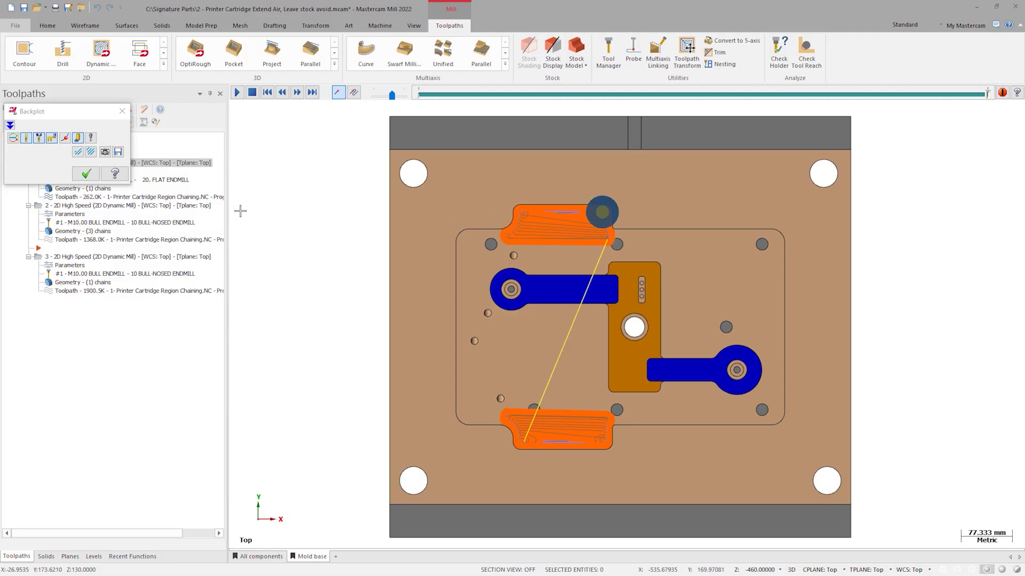
pyautogui.click(86, 173)
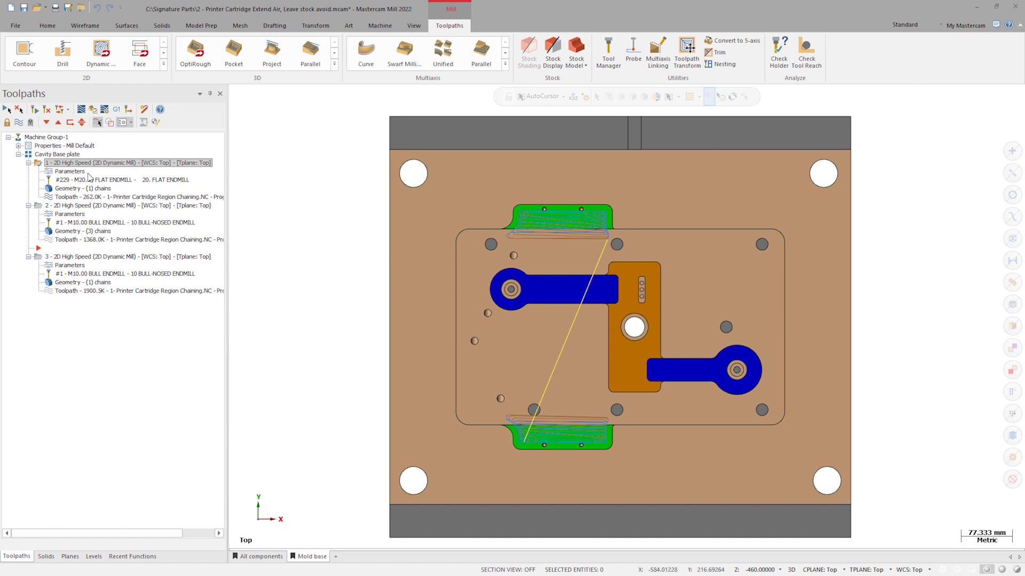
# Step: Preview the first operation's chains and examine where the air region meets the pocket's curved corner
pyautogui.click(84, 189)
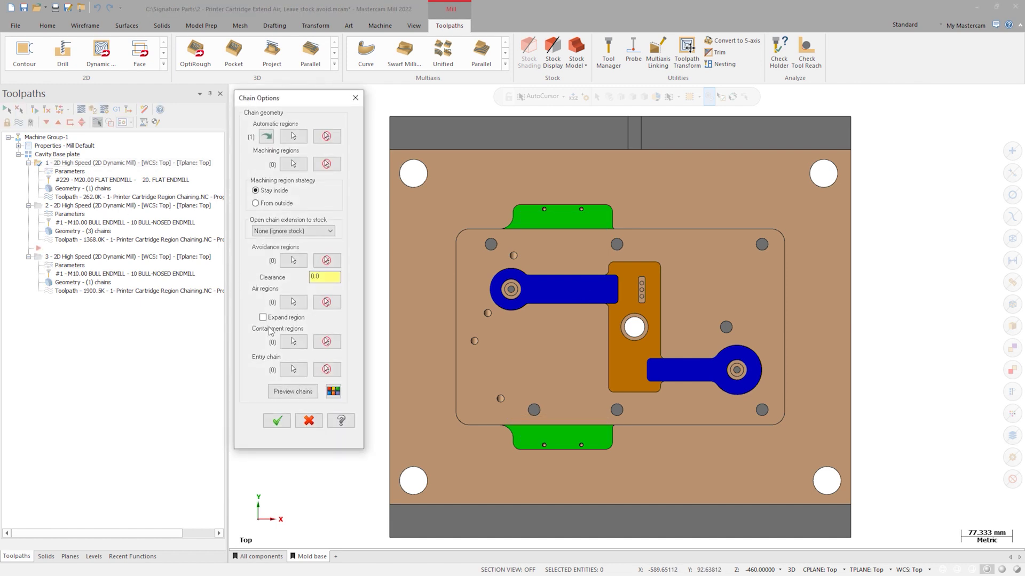
pyautogui.click(295, 393)
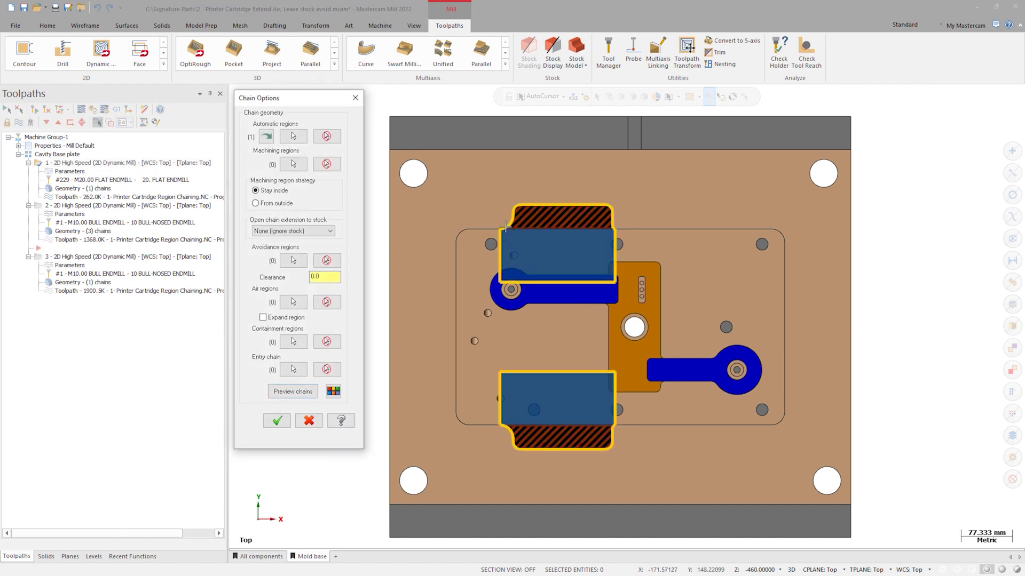
pyautogui.scroll(5, 502, 224)
pyautogui.scroll(10, 501, 225)
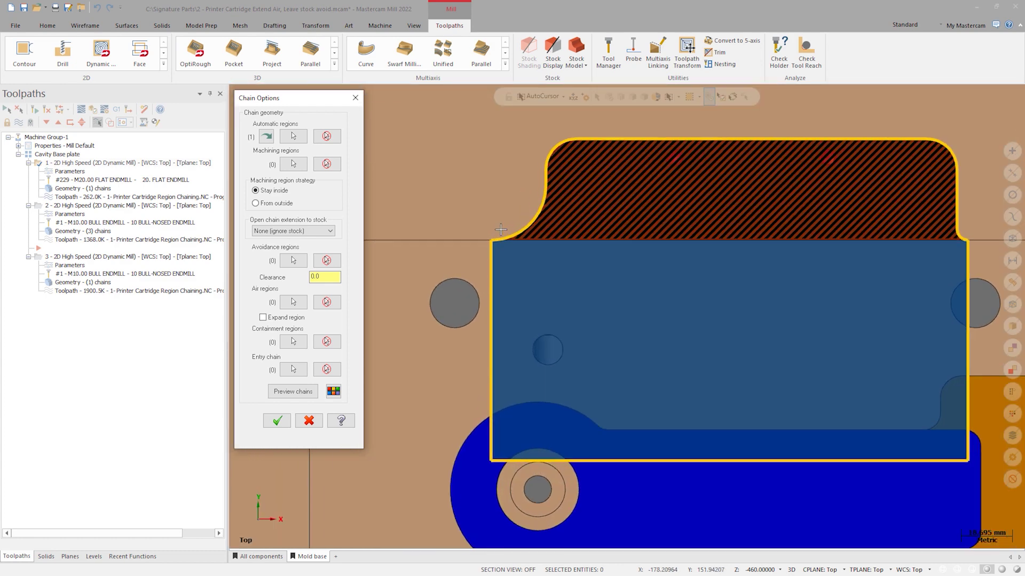
pyautogui.scroll(2, 514, 253)
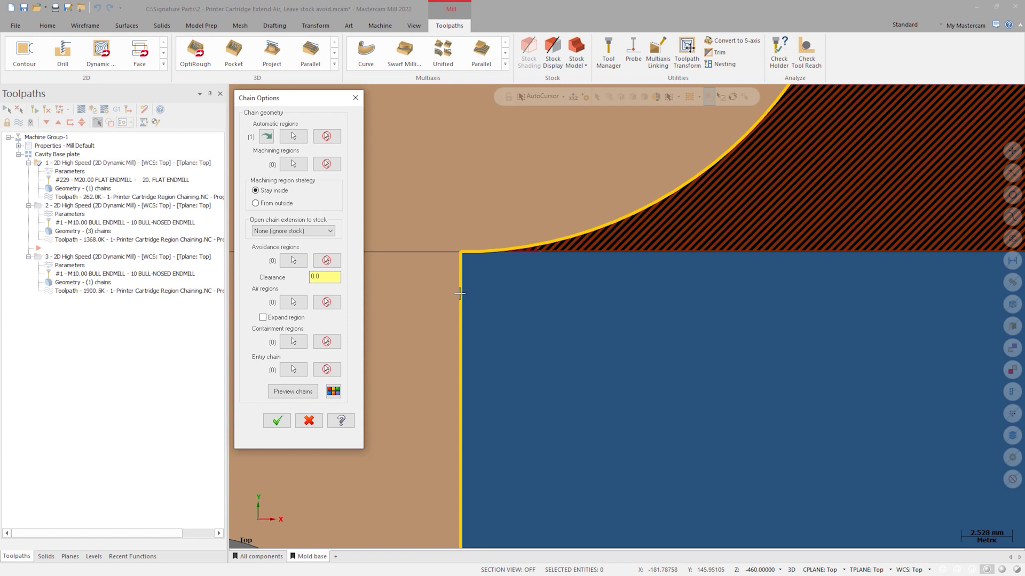
pyautogui.scroll(-8, 459, 293)
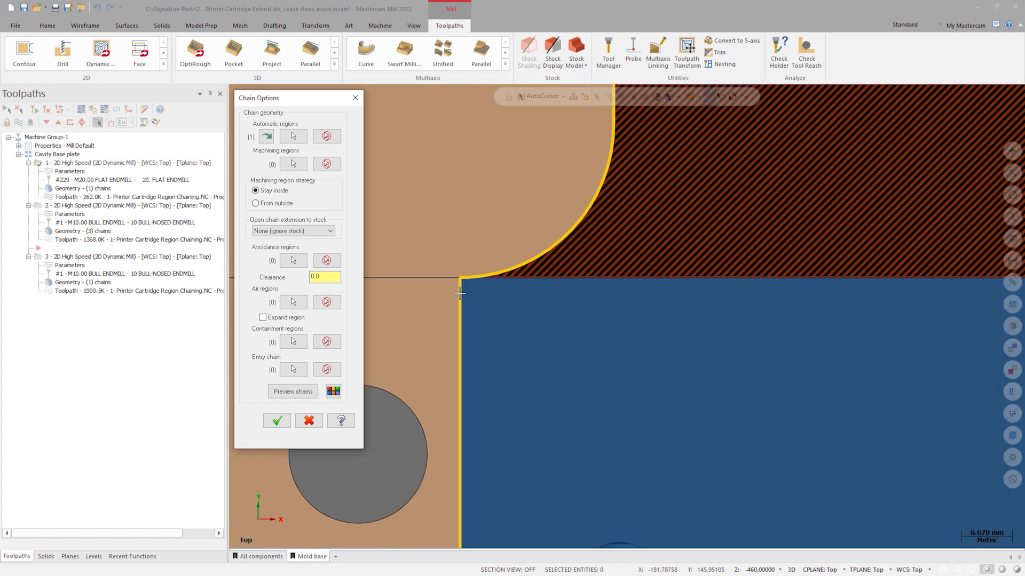
pyautogui.scroll(-1, 459, 293)
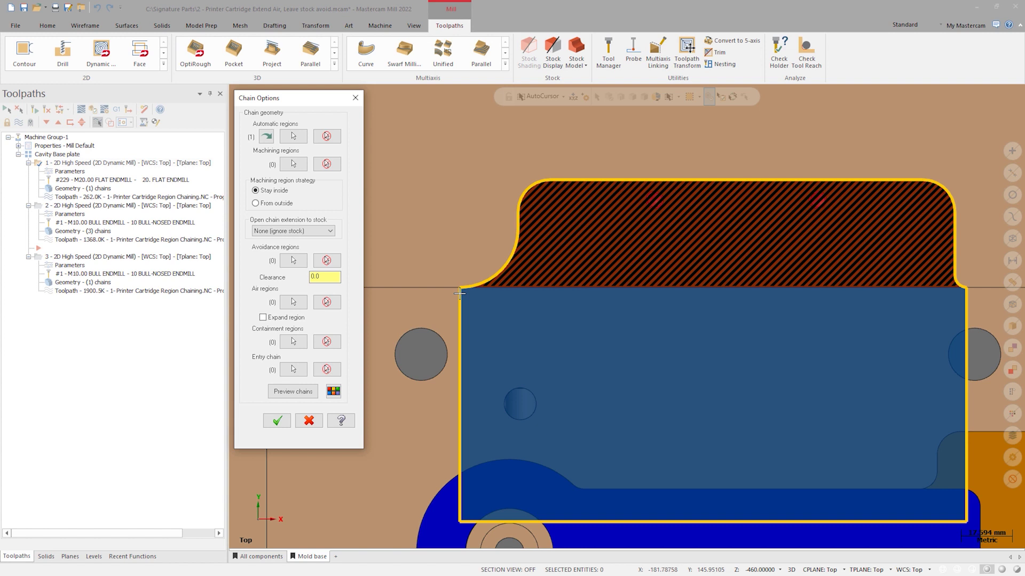
# Step: Enable Expand region for the first operation's air regions, comparing the chain previews with the option on and off
pyautogui.click(263, 318)
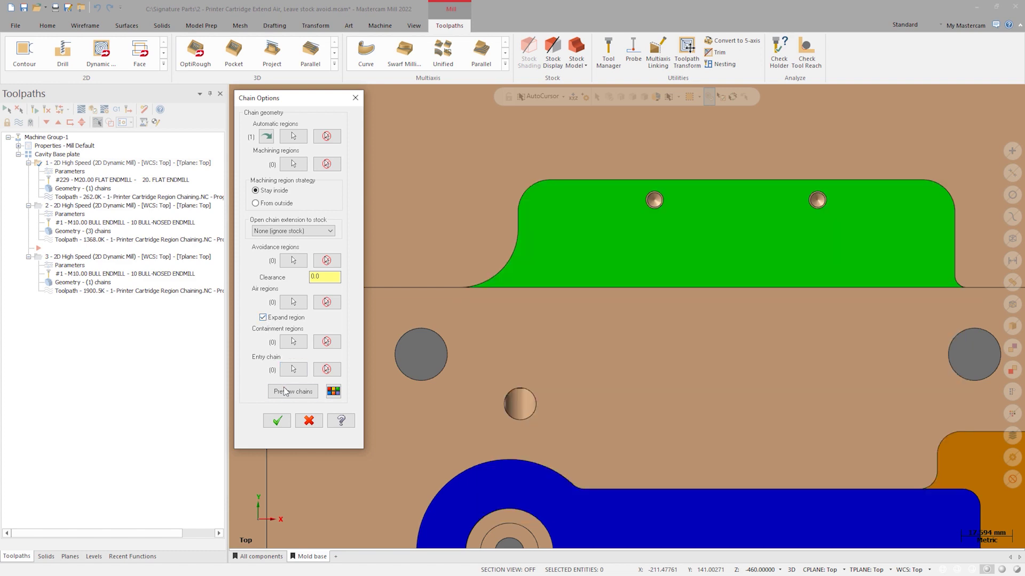
pyautogui.click(286, 392)
pyautogui.scroll(-2, 475, 372)
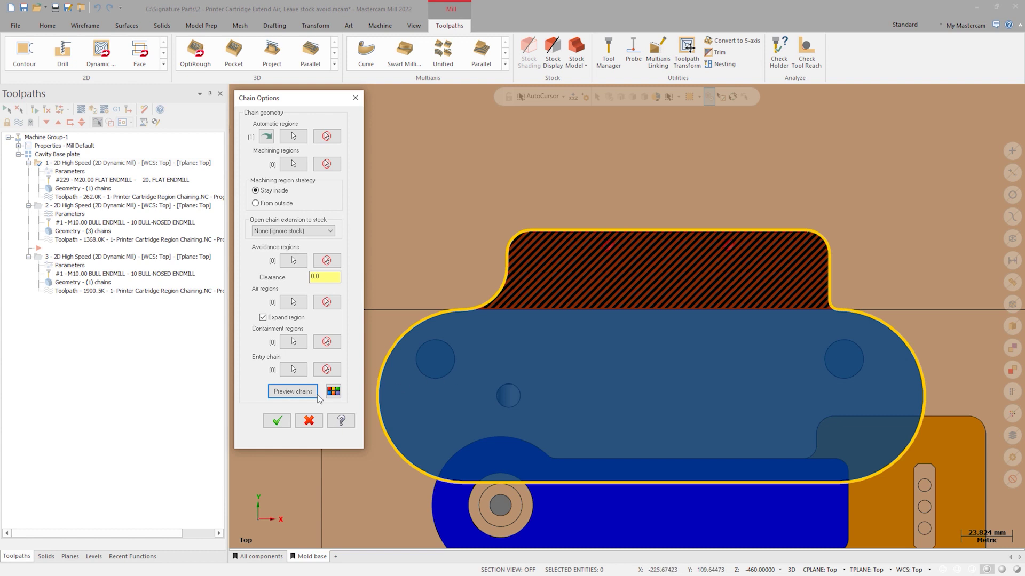
pyautogui.click(263, 318)
pyautogui.click(288, 394)
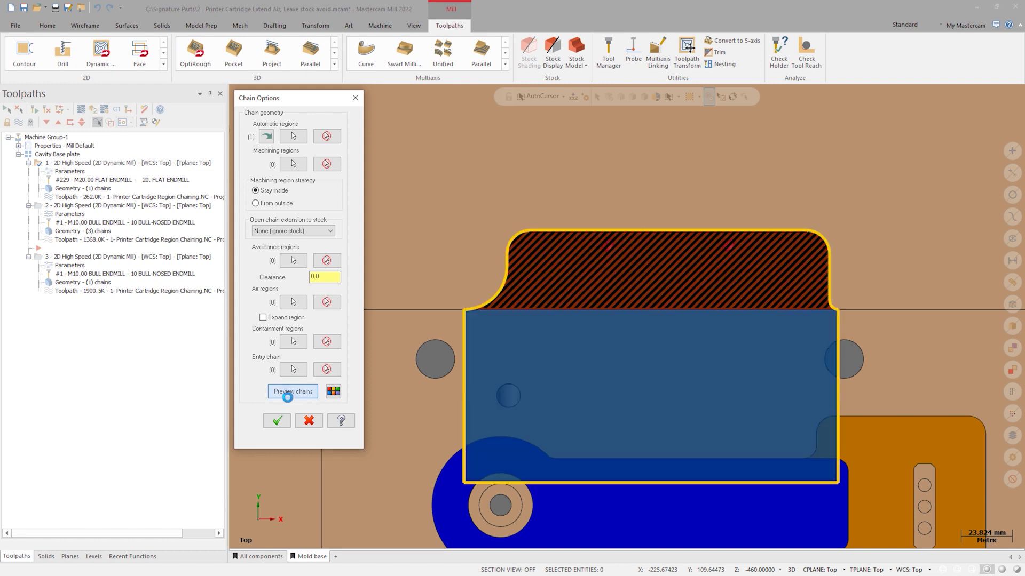
pyautogui.click(262, 317)
pyautogui.click(278, 393)
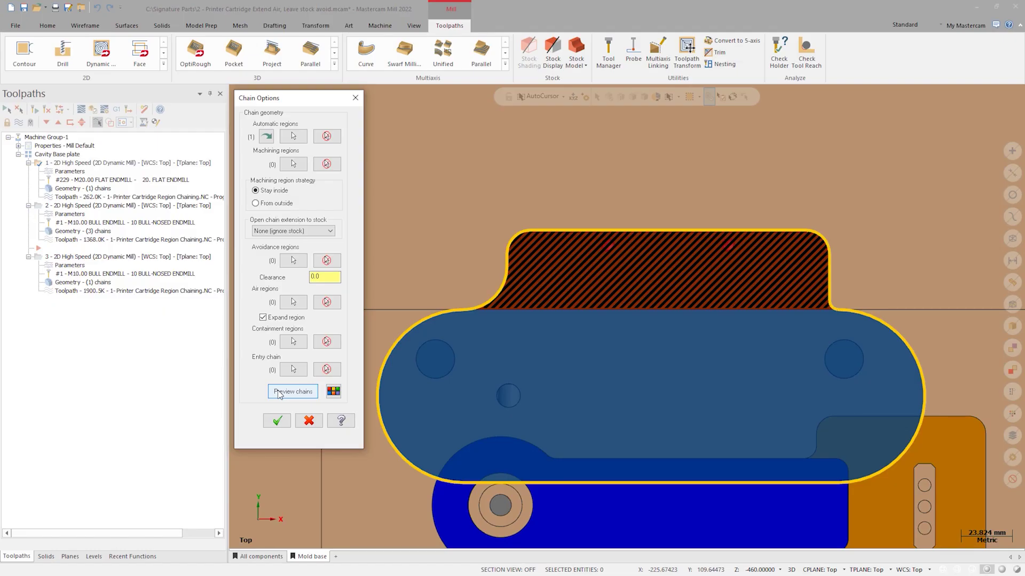
# Step: Accept the chain options and regenerate the first operation's toolpath
pyautogui.click(277, 420)
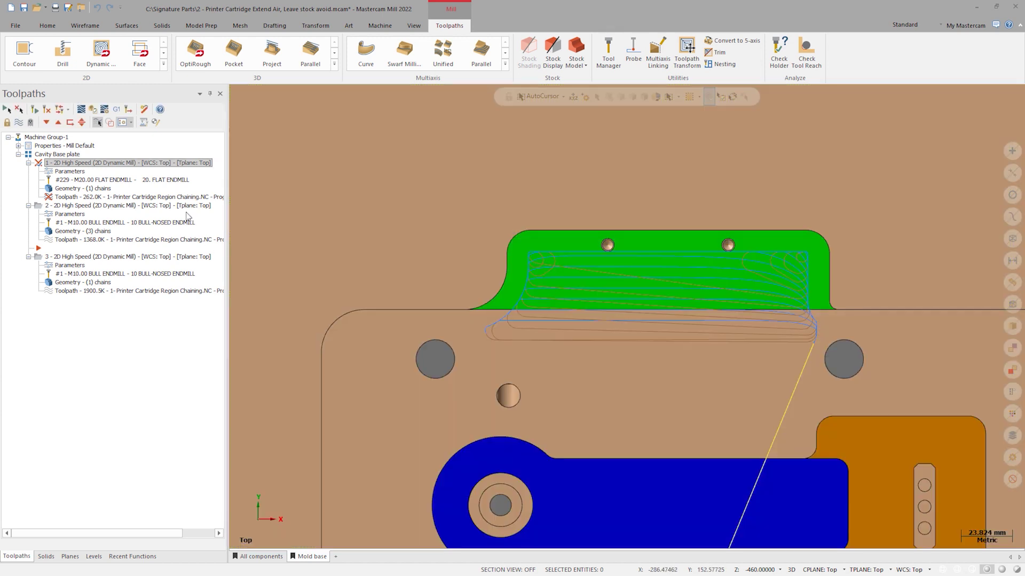
pyautogui.click(34, 110)
pyautogui.click(60, 110)
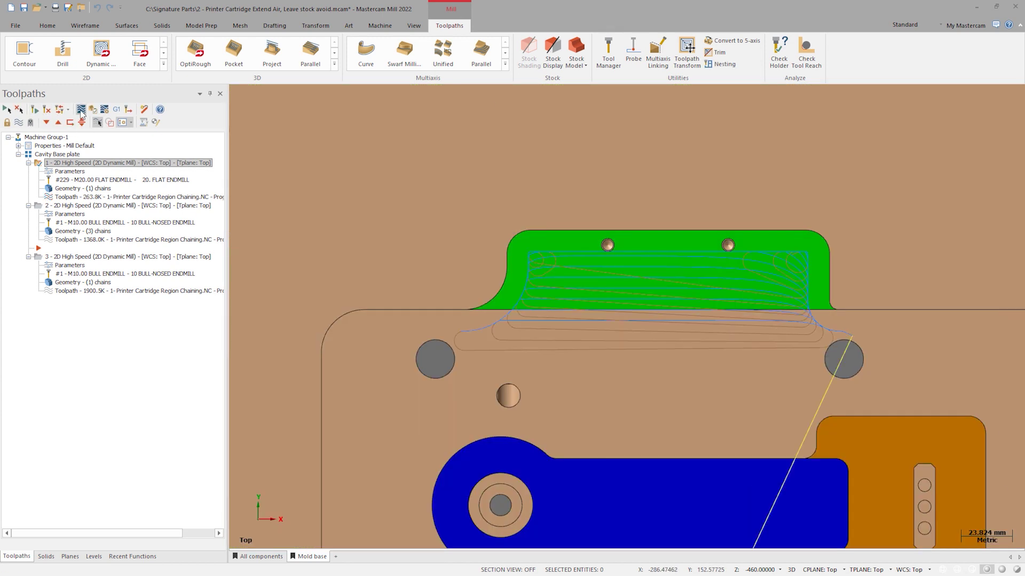
# Step: Backplot the regenerated first operation to the end and inspect the cut coverage at both open corners of the upper pocket
pyautogui.click(420, 96)
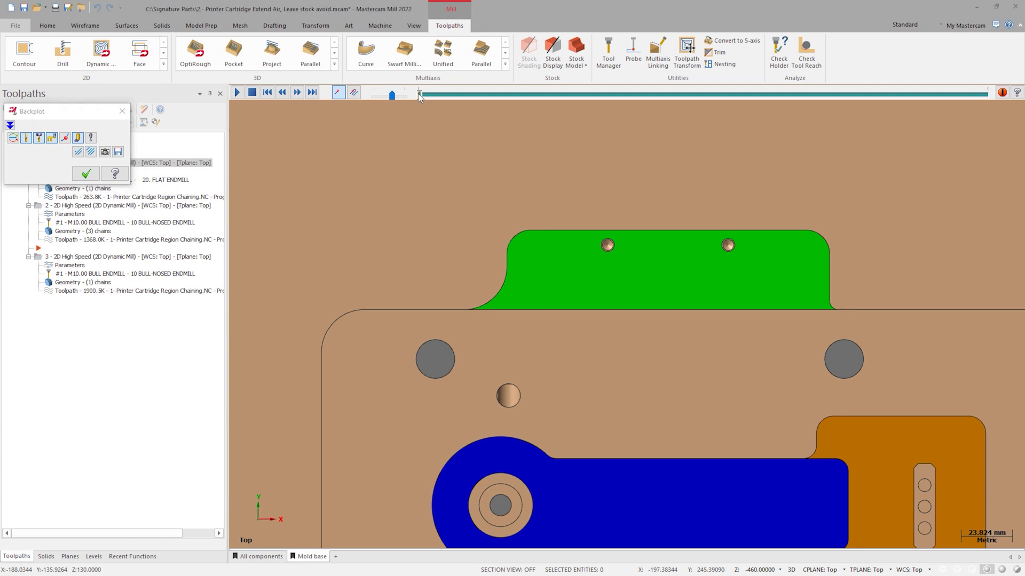
pyautogui.moveTo(473, 99); pyautogui.dragTo(696, 98)
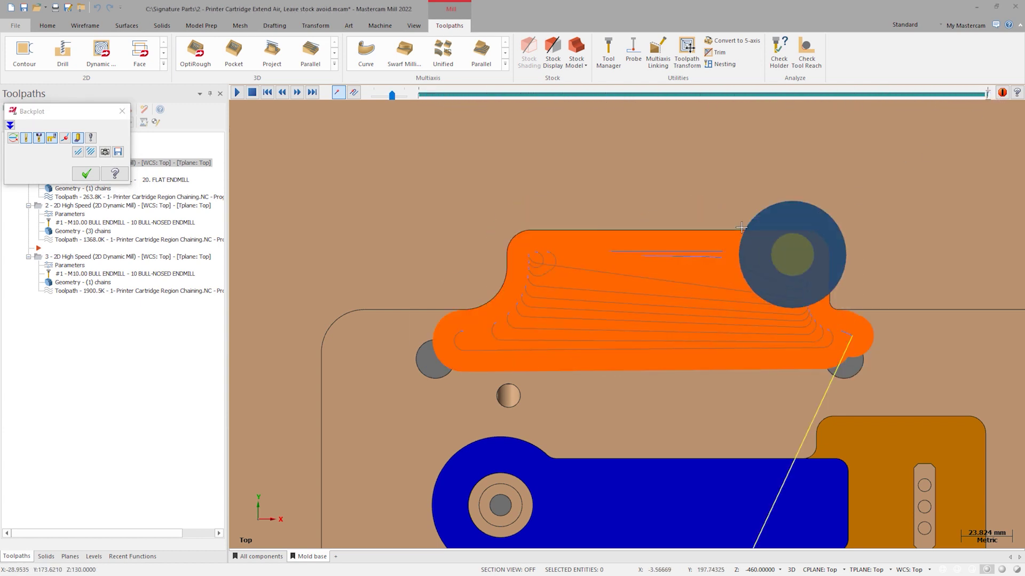
pyautogui.scroll(5, 486, 342)
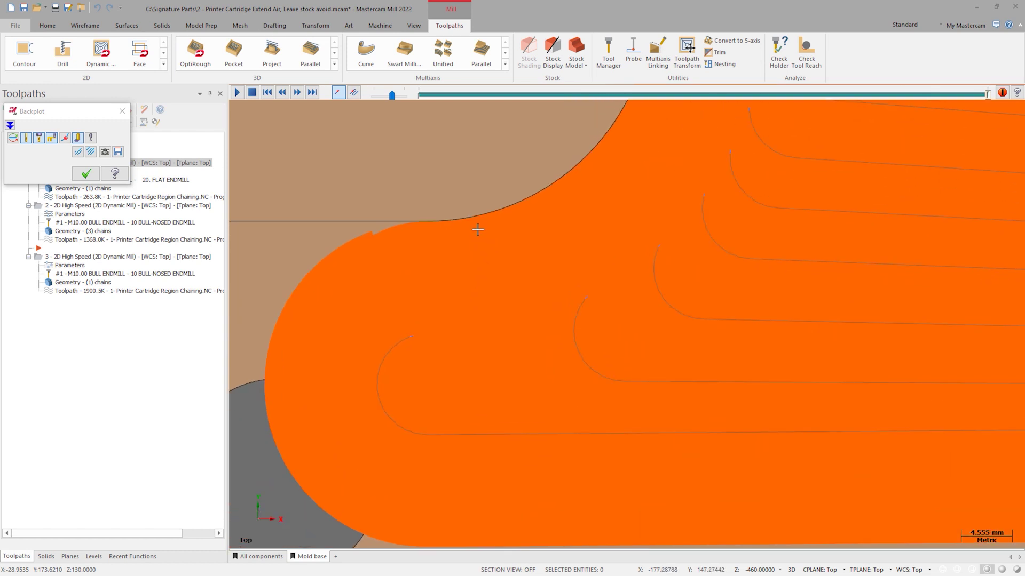
pyautogui.scroll(-5, 658, 275)
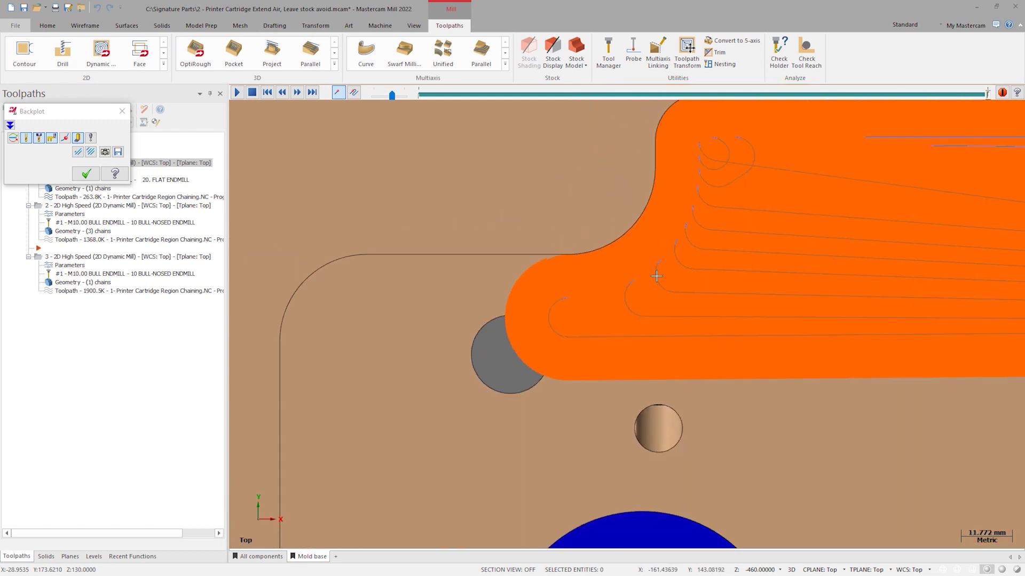
pyautogui.moveTo(656, 276); pyautogui.dragTo(701, 302, button='middle')
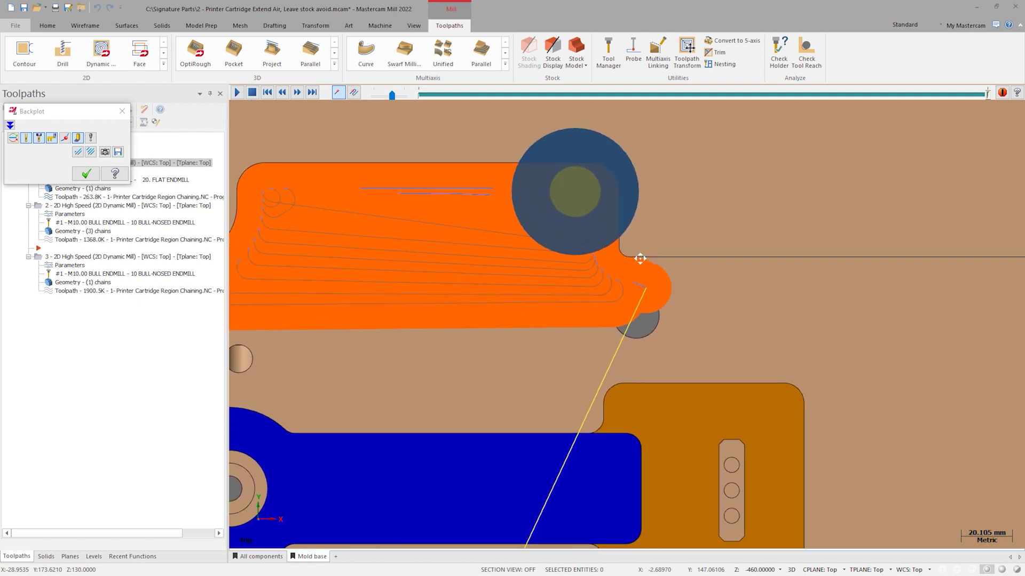
pyautogui.scroll(7, 640, 258)
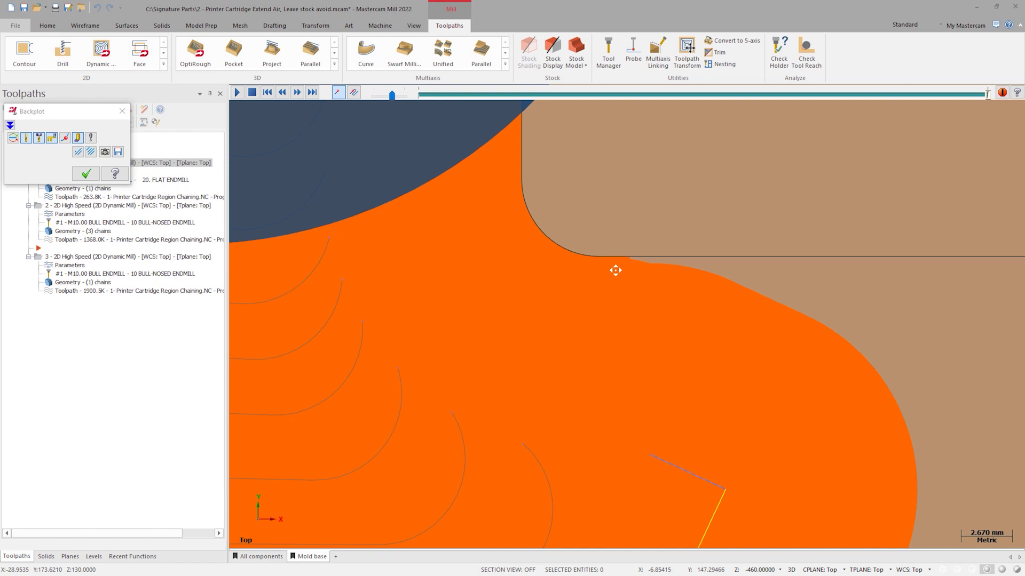
pyautogui.moveTo(615, 270); pyautogui.dragTo(632, 297, button='middle')
pyautogui.scroll(-4, 631, 309)
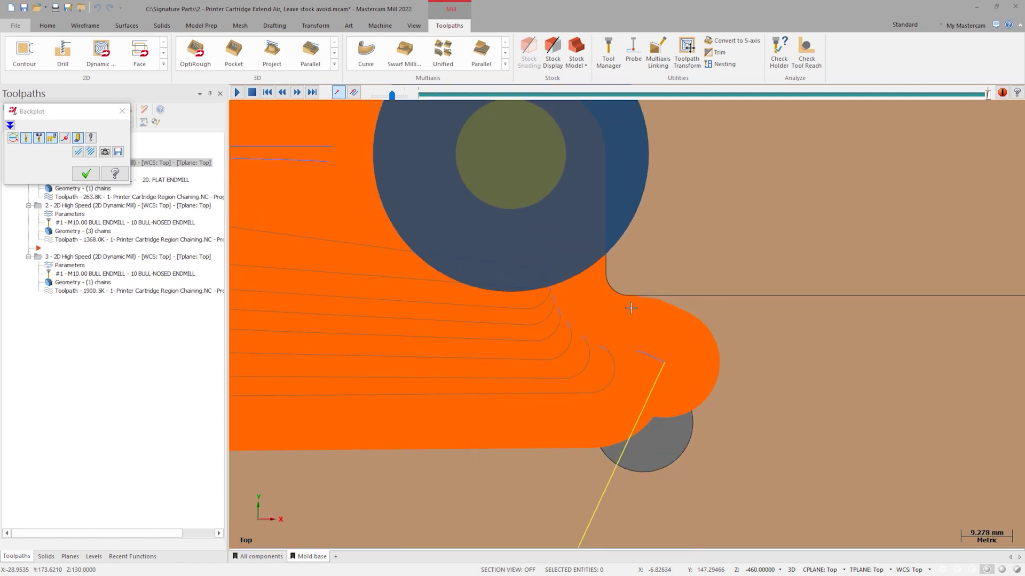
pyautogui.scroll(-5, 631, 308)
pyautogui.moveTo(526, 315); pyautogui.dragTo(586, 233, button='middle')
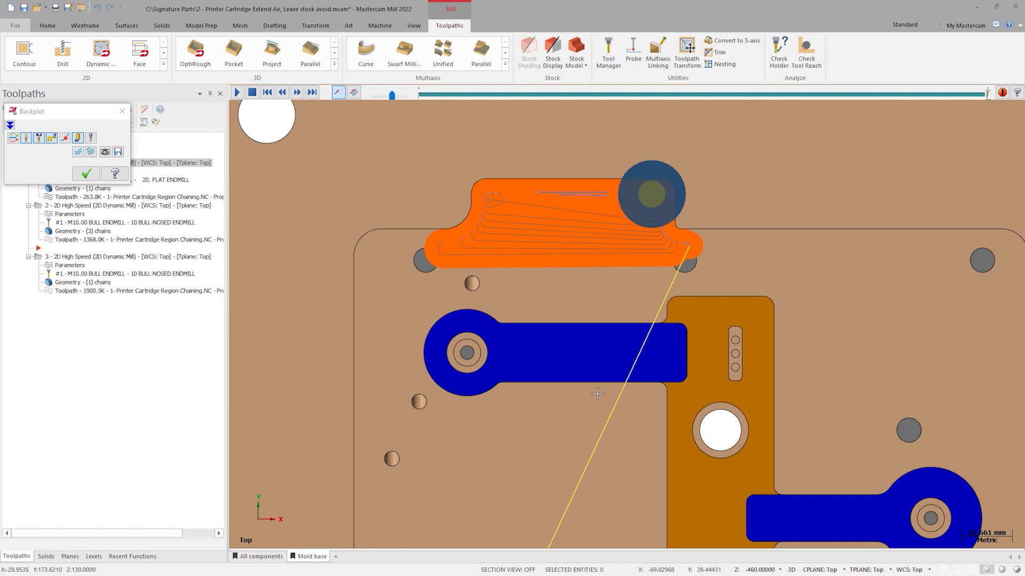
pyautogui.click(86, 173)
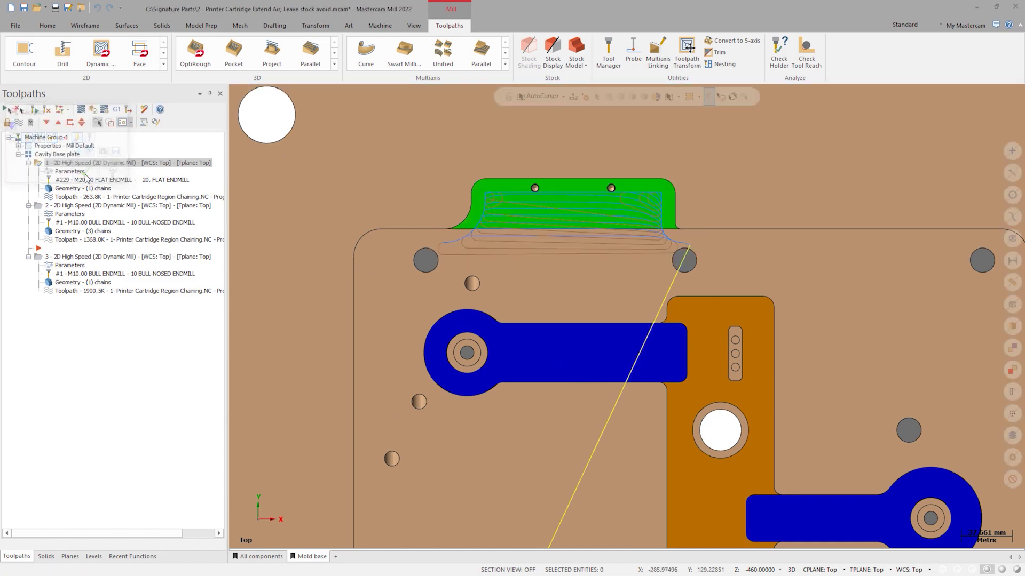
# Step: Set the second operation's avoidance region clearance to 2.0 mm in its chain options and regenerate the toolpath
pyautogui.click(102, 207)
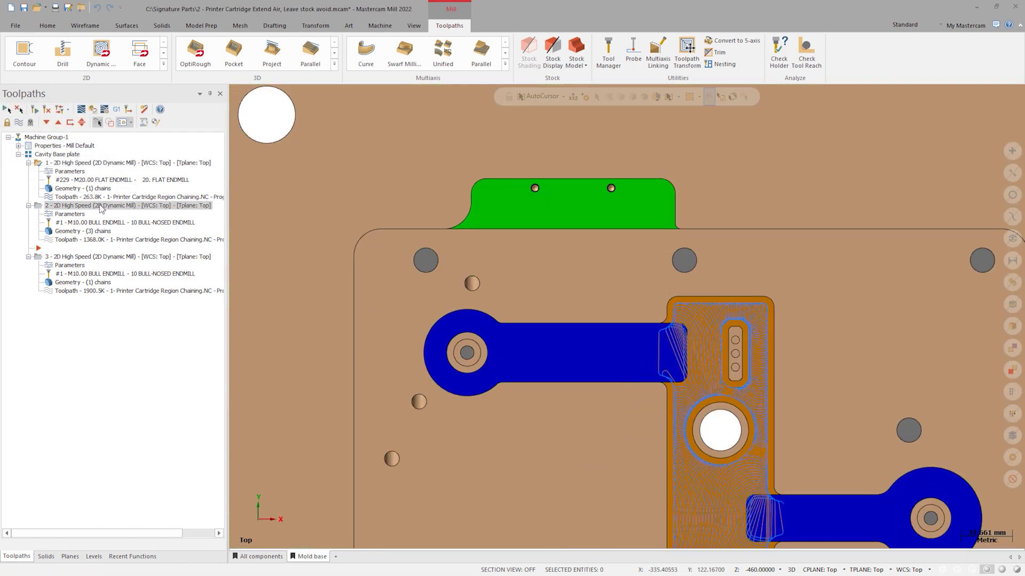
pyautogui.click(98, 232)
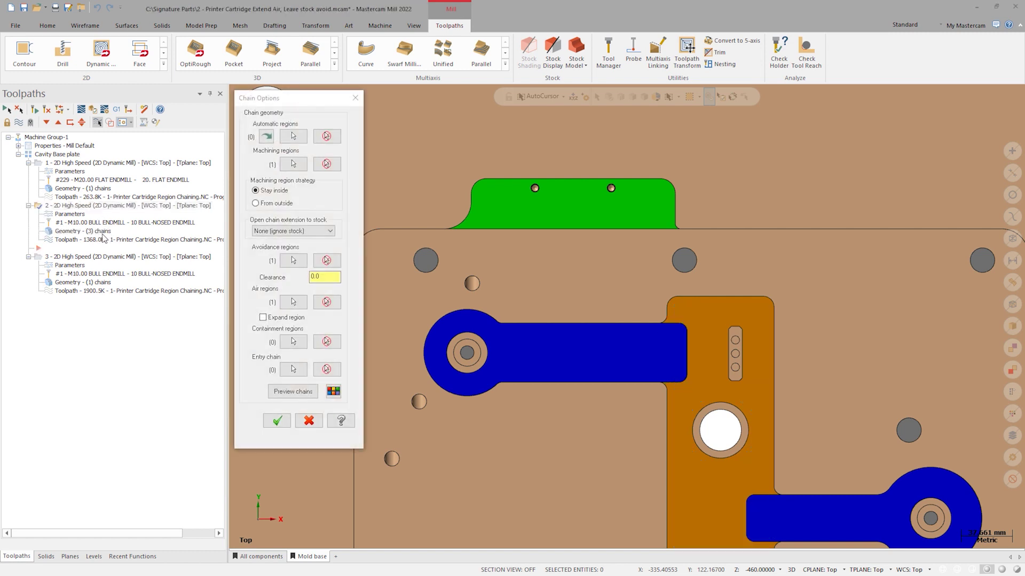
pyautogui.click(326, 275)
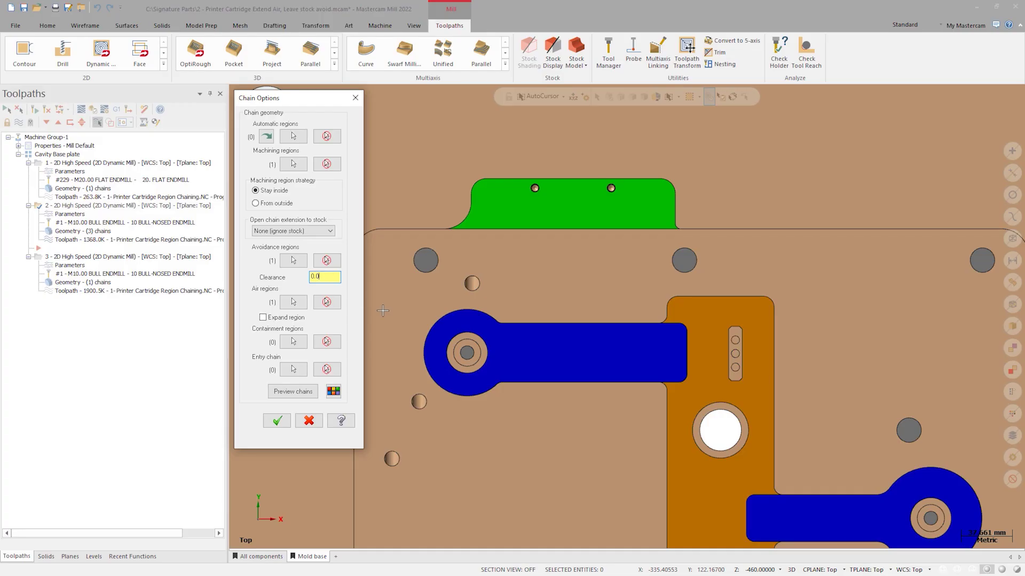
pyautogui.moveTo(631, 393); pyautogui.dragTo(637, 297, button='middle')
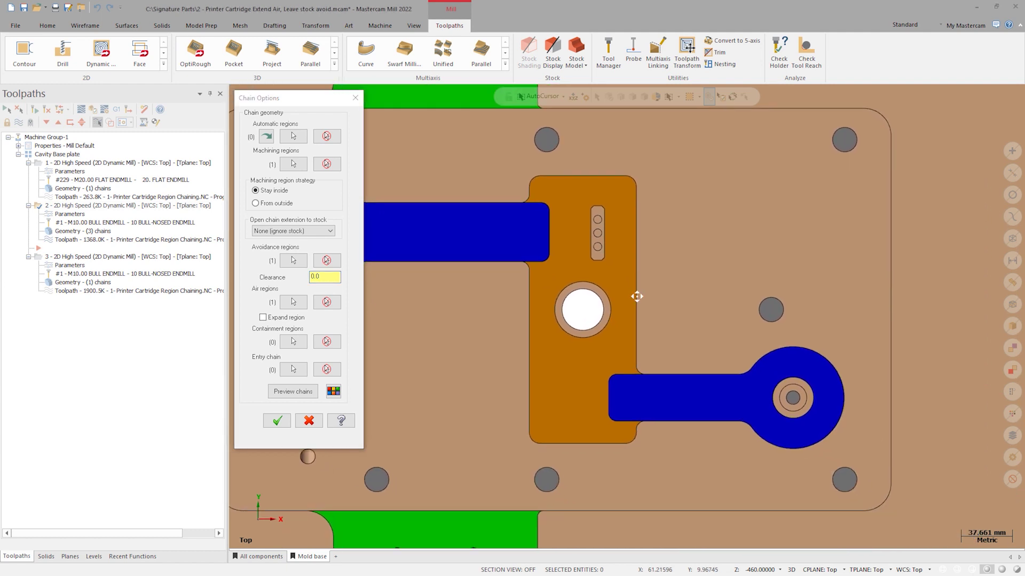
pyautogui.scroll(2, 593, 301)
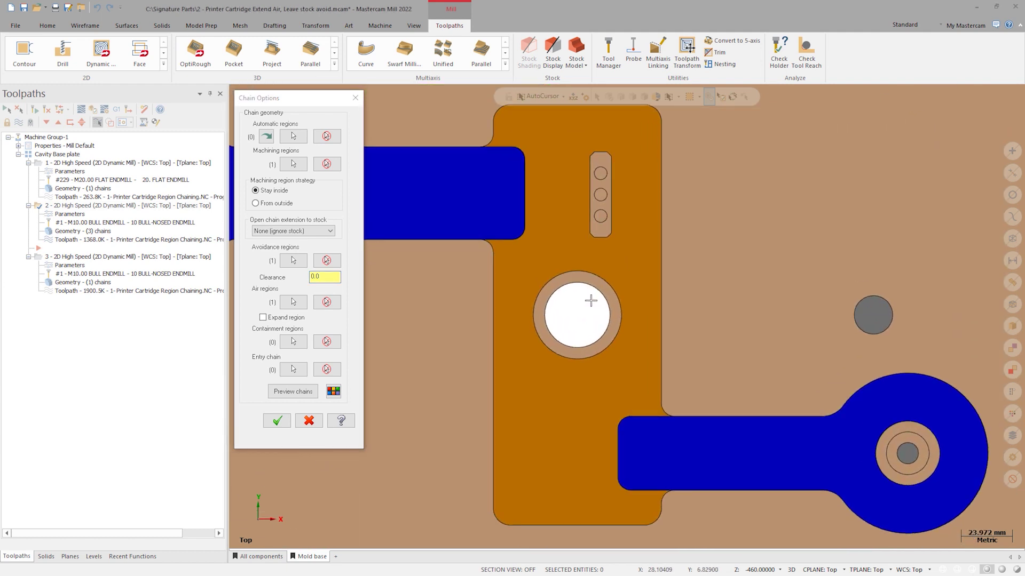
pyautogui.click(330, 277)
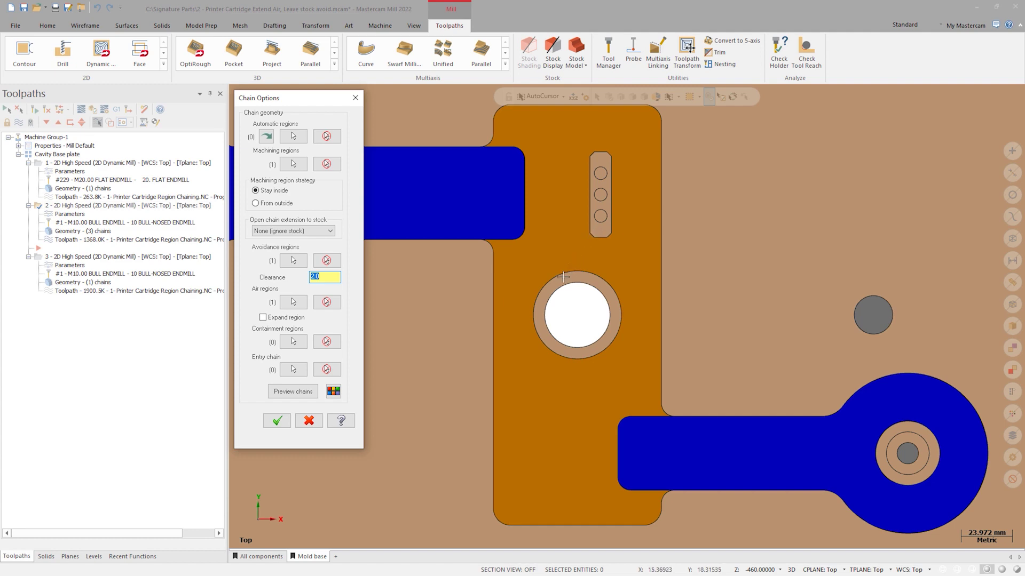
pyautogui.click(276, 421)
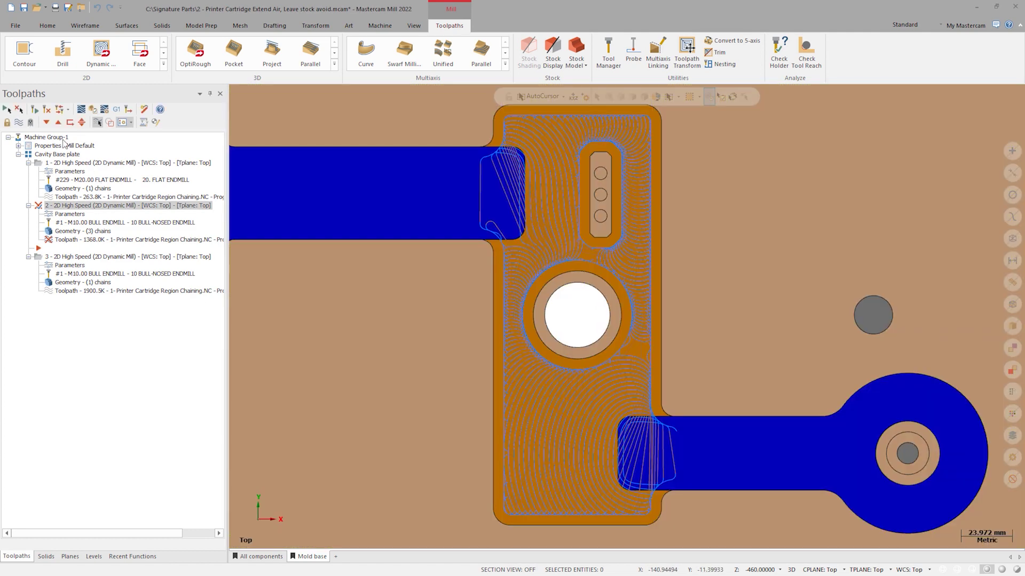
pyautogui.click(35, 110)
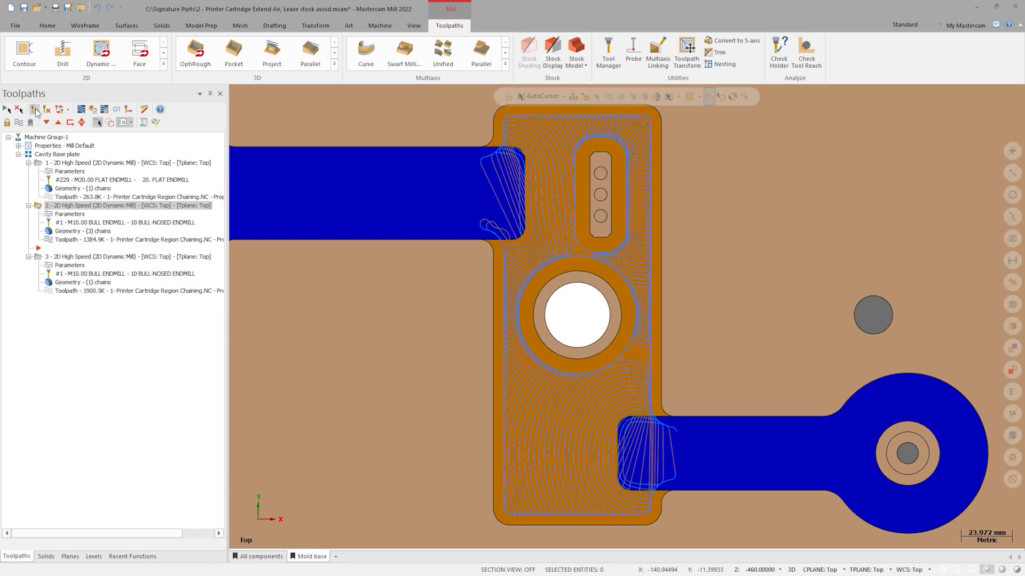
# Step: Backplot the second operation to the end and inspect the stock left around the circular boss and the slotted island
pyautogui.click(81, 109)
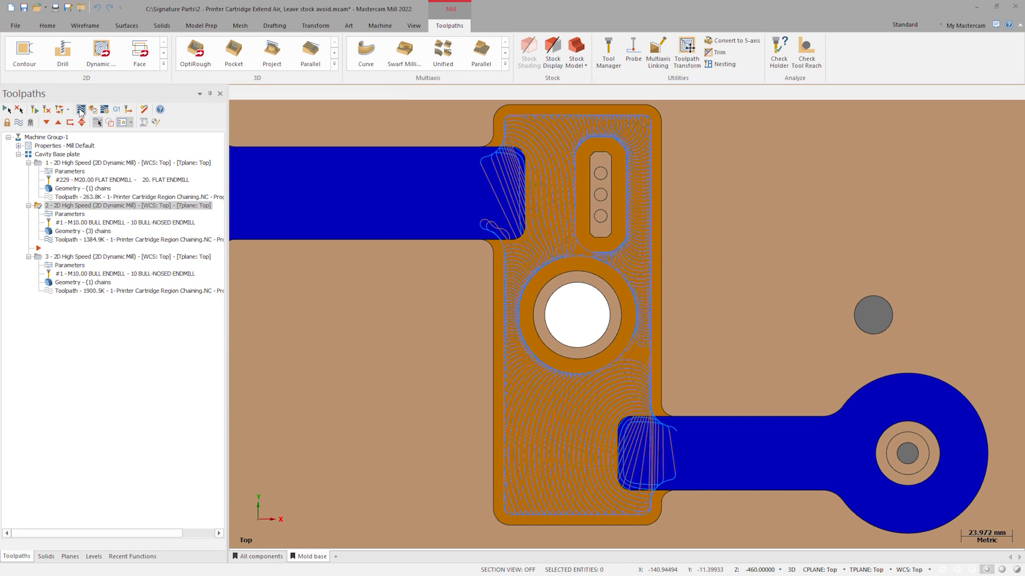
pyautogui.moveTo(419, 94); pyautogui.dragTo(1006, 101)
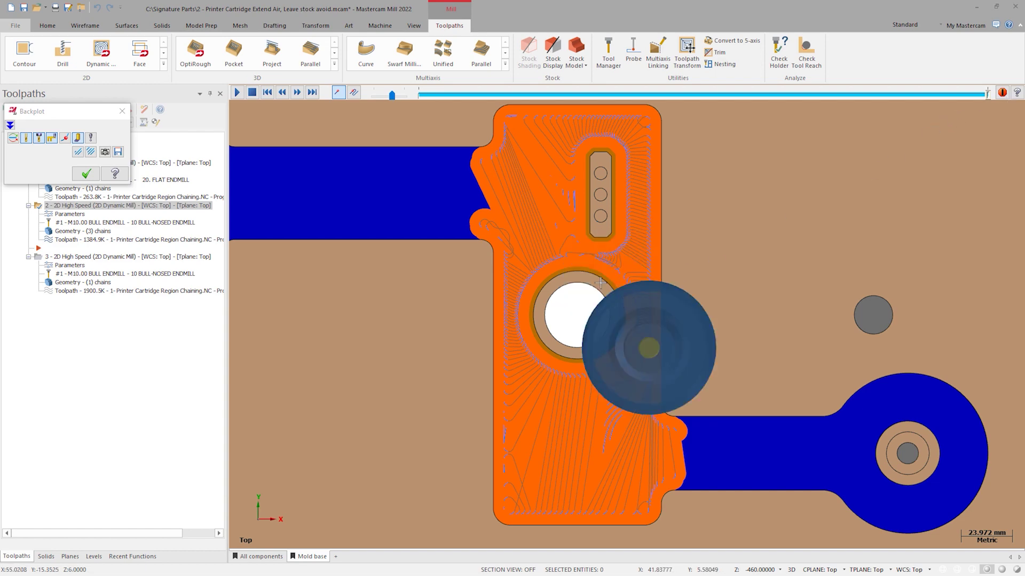
pyautogui.scroll(5, 600, 268)
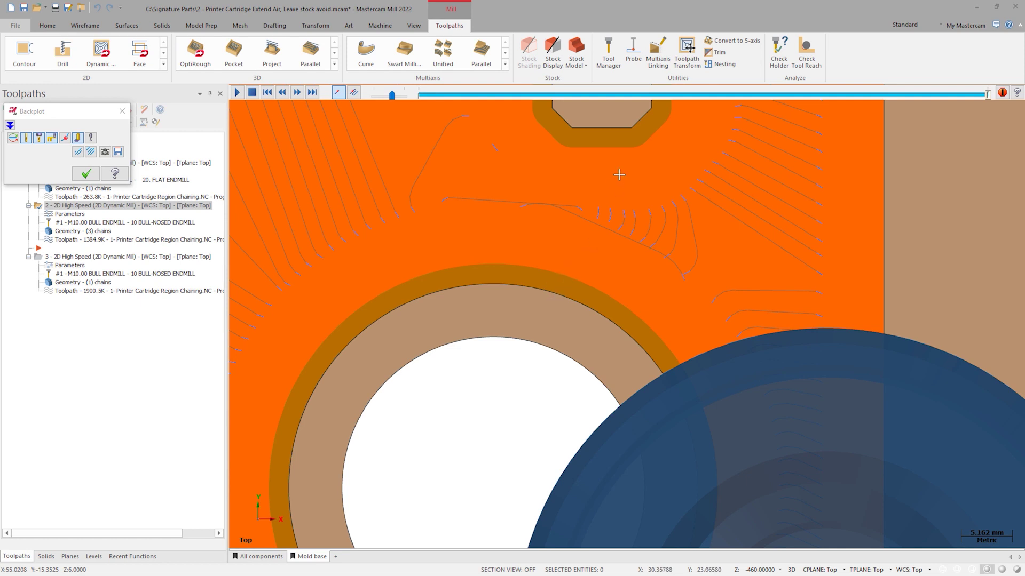
pyautogui.moveTo(613, 209); pyautogui.dragTo(576, 298, button='middle')
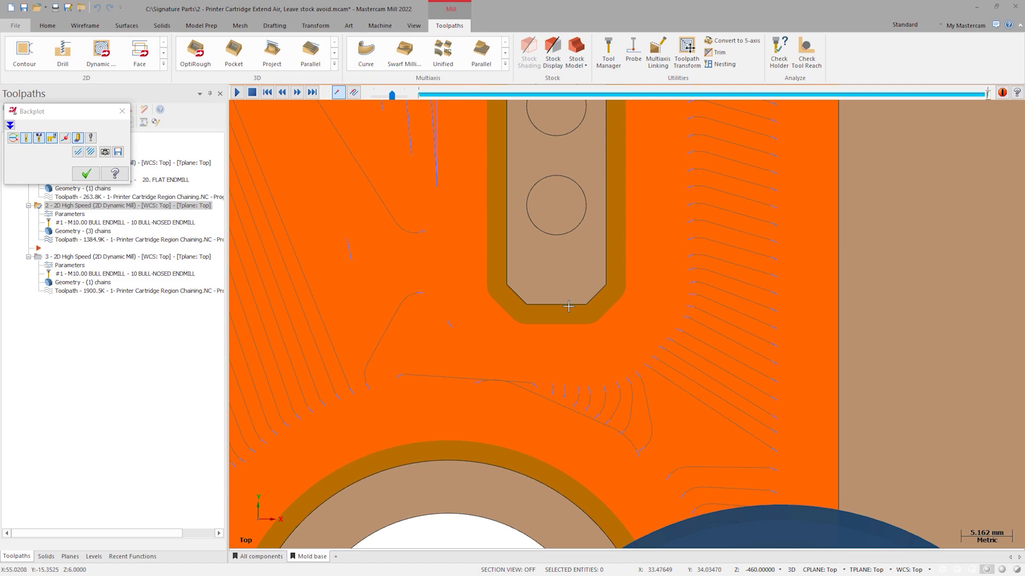
pyautogui.scroll(-2, 569, 319)
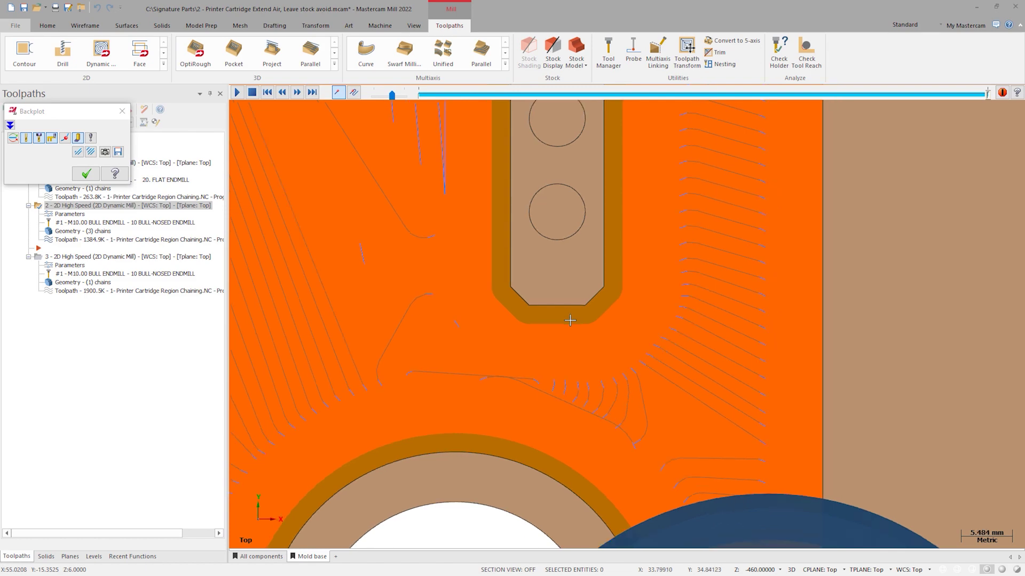
pyautogui.scroll(-2, 570, 320)
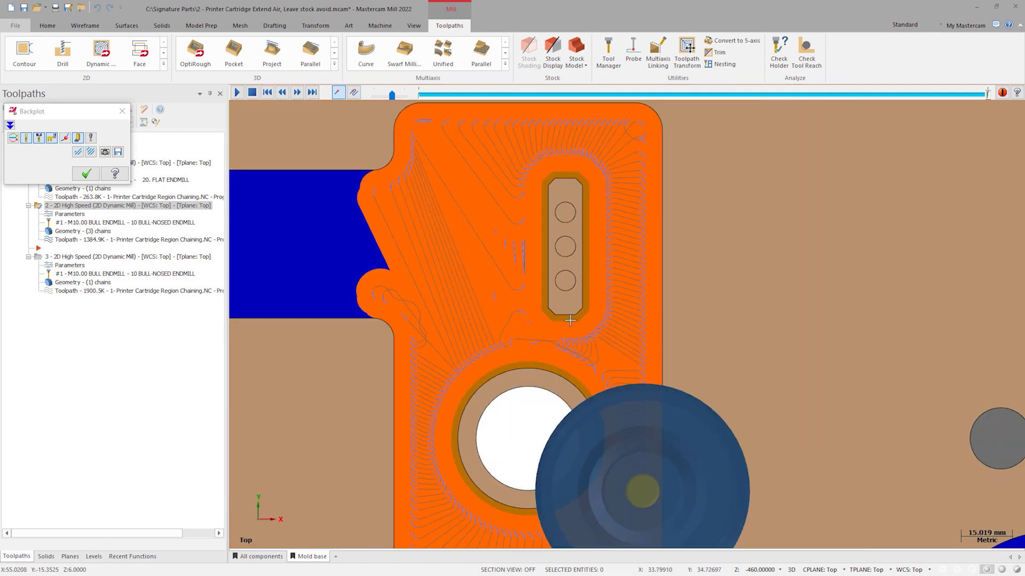